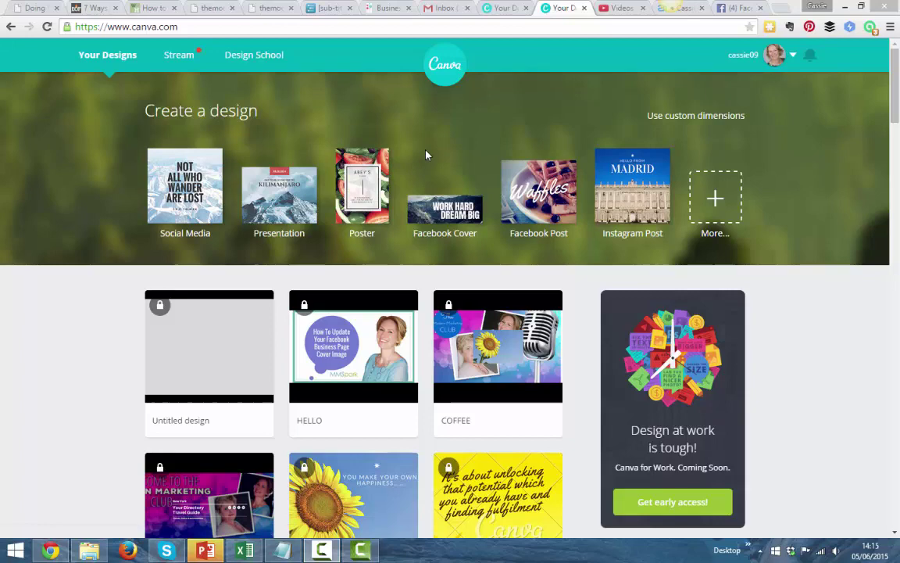
# Start a new blank 25cm × 20cm Photo Collage design from the full list of design types
pyautogui.click(738, 193)
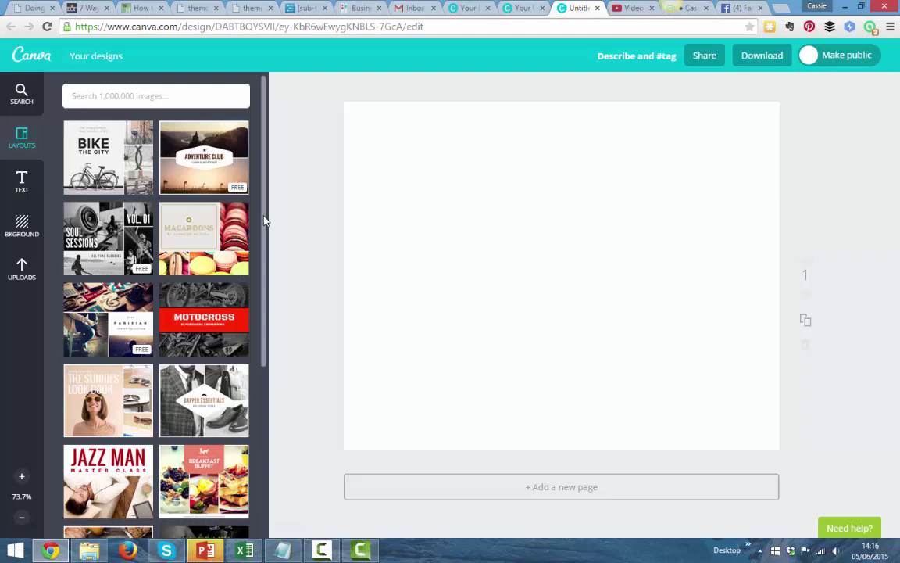
# Scroll the Layouts panel down to the green landscape placeholder photo-grid collage layouts
pyautogui.moveTo(265, 223); pyautogui.dragTo(265, 292)
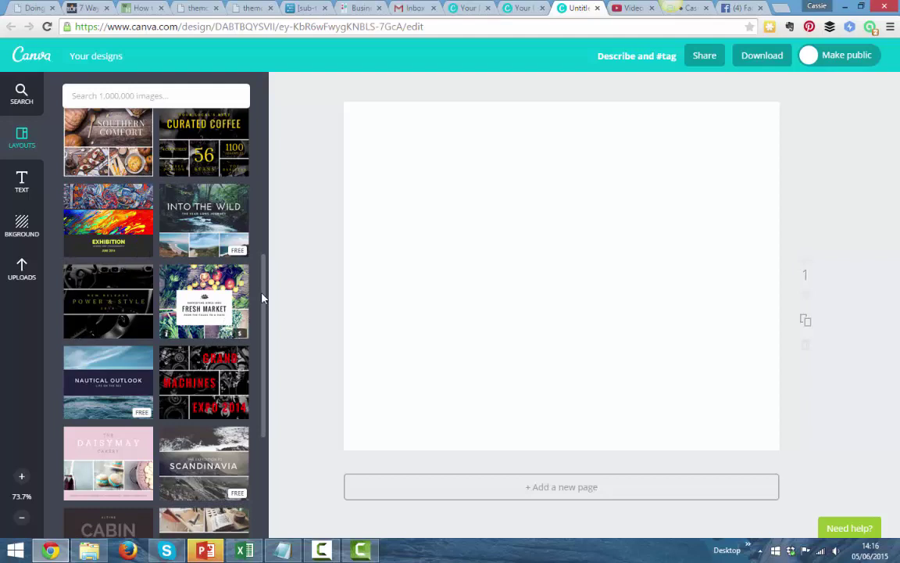
pyautogui.scroll(-3, 264, 367)
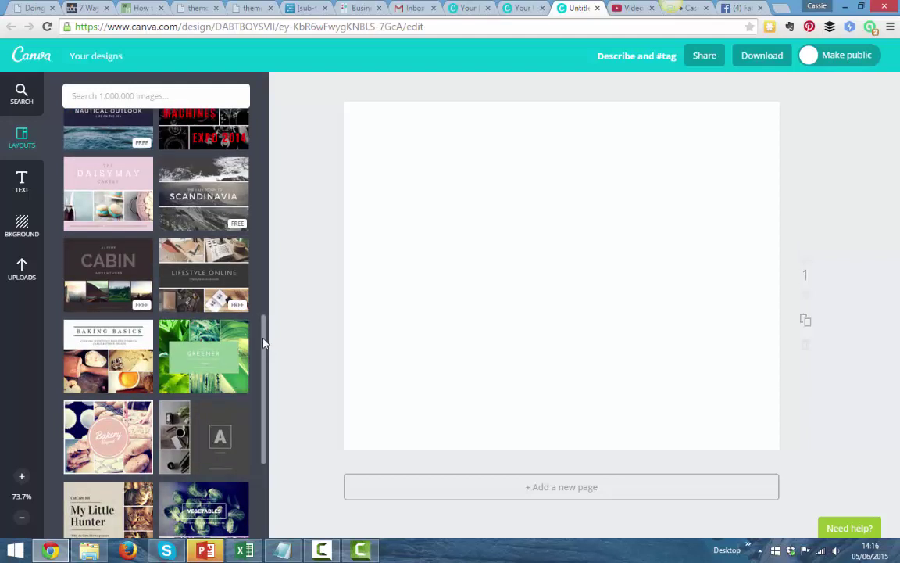
pyautogui.moveTo(264, 342); pyautogui.dragTo(261, 505)
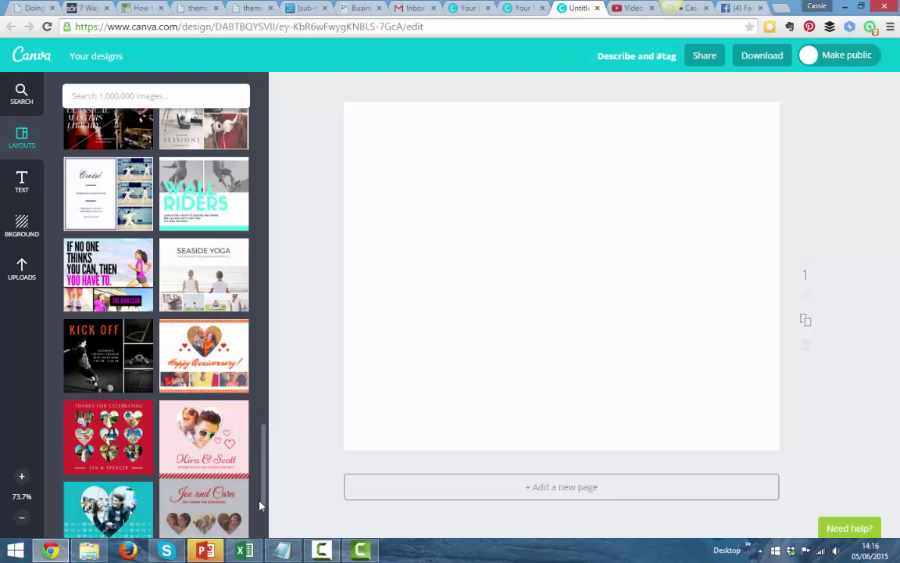
pyautogui.scroll(-5, 264, 501)
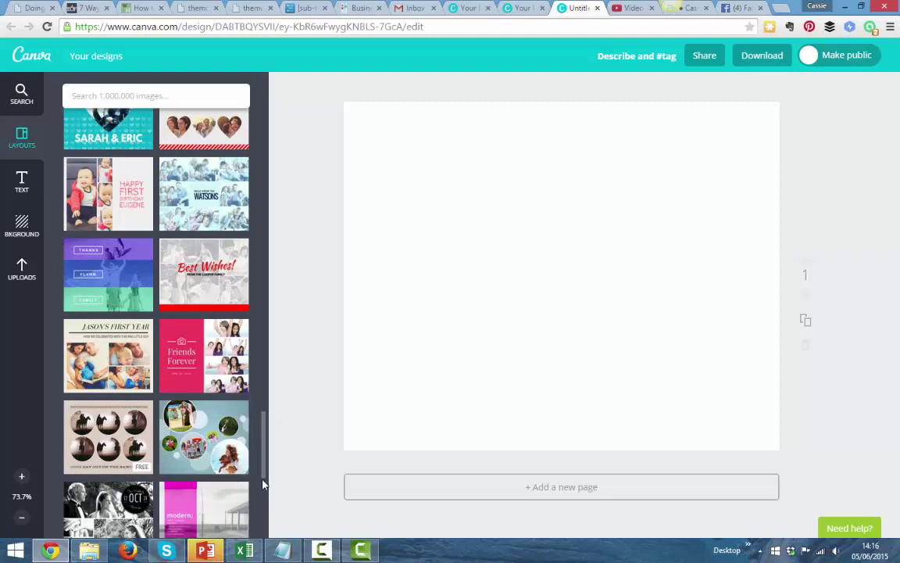
pyautogui.moveTo(263, 432); pyautogui.dragTo(263, 513)
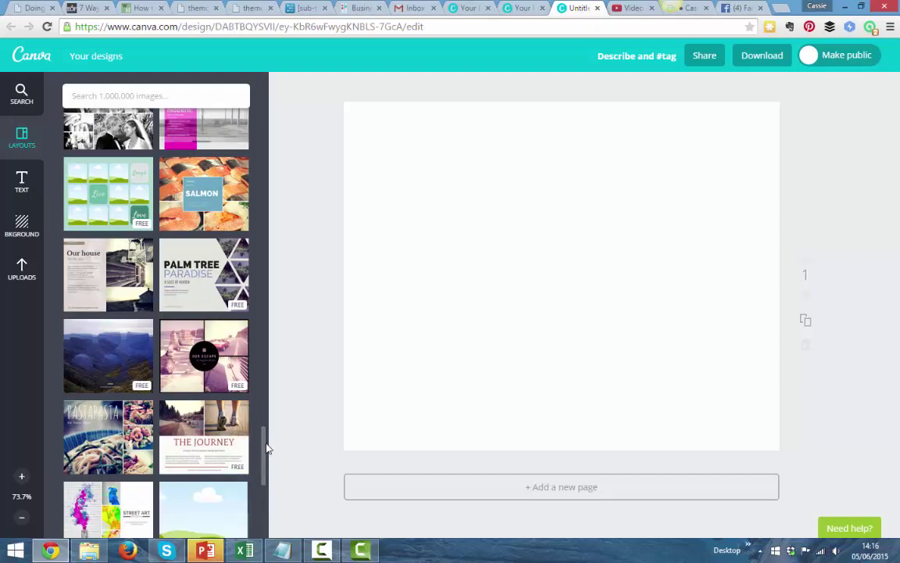
pyautogui.moveTo(264, 511); pyautogui.dragTo(266, 533)
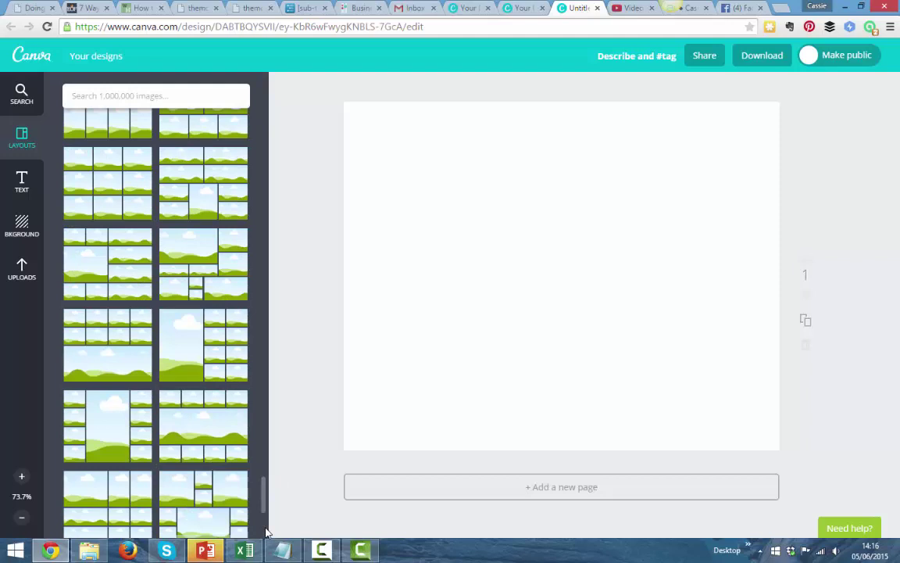
pyautogui.moveTo(263, 489); pyautogui.dragTo(264, 535)
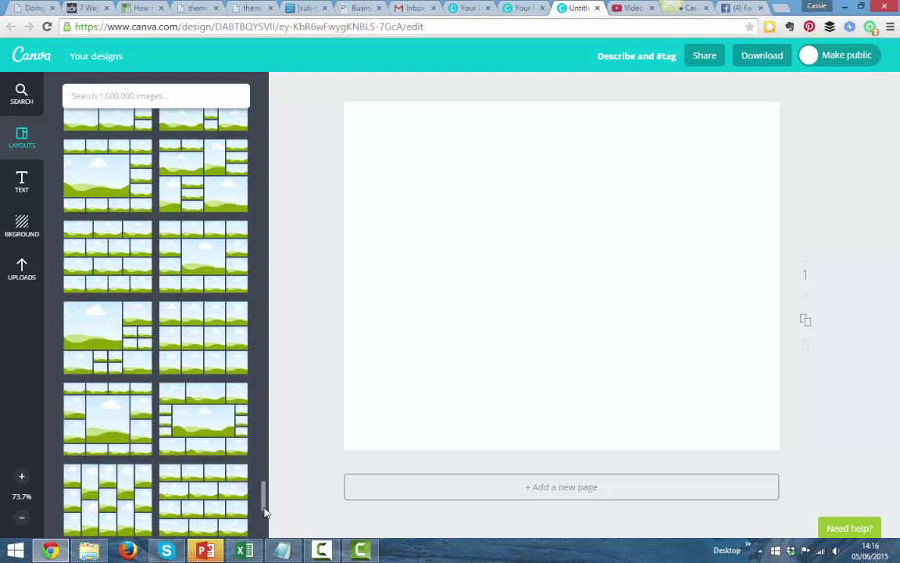
pyautogui.moveTo(264, 511); pyautogui.dragTo(264, 510)
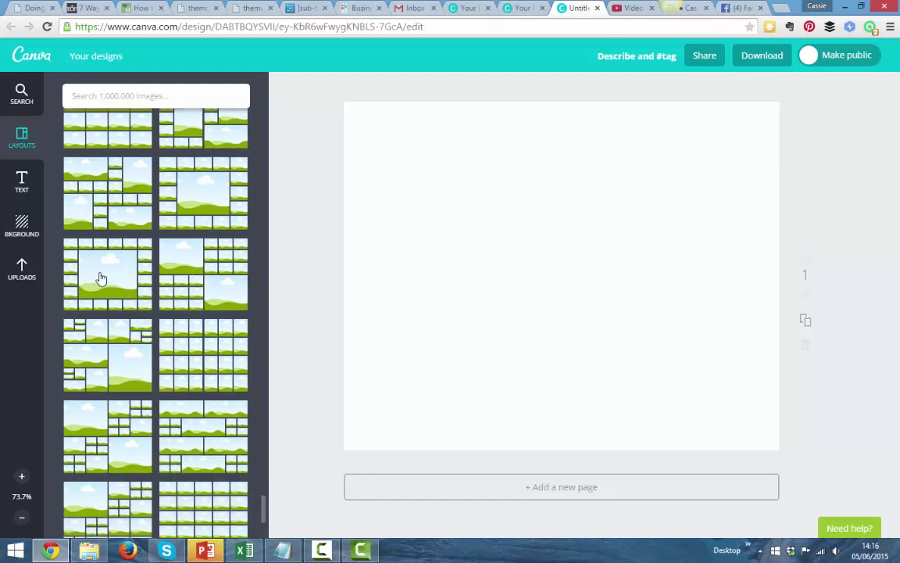
# Apply the grid layout with one large centre frame ringed by 20 small boxes, then show uploaded images
pyautogui.click(102, 278)
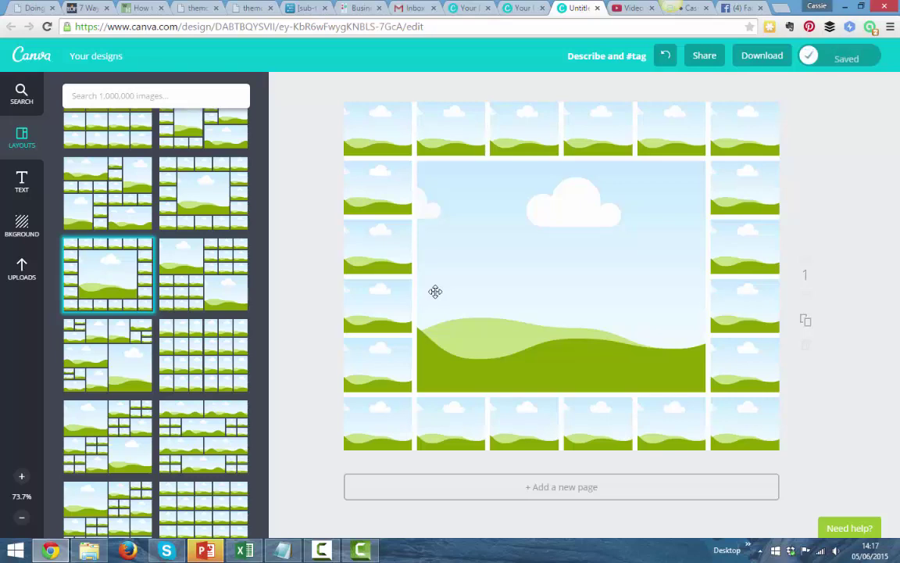
pyautogui.click(20, 270)
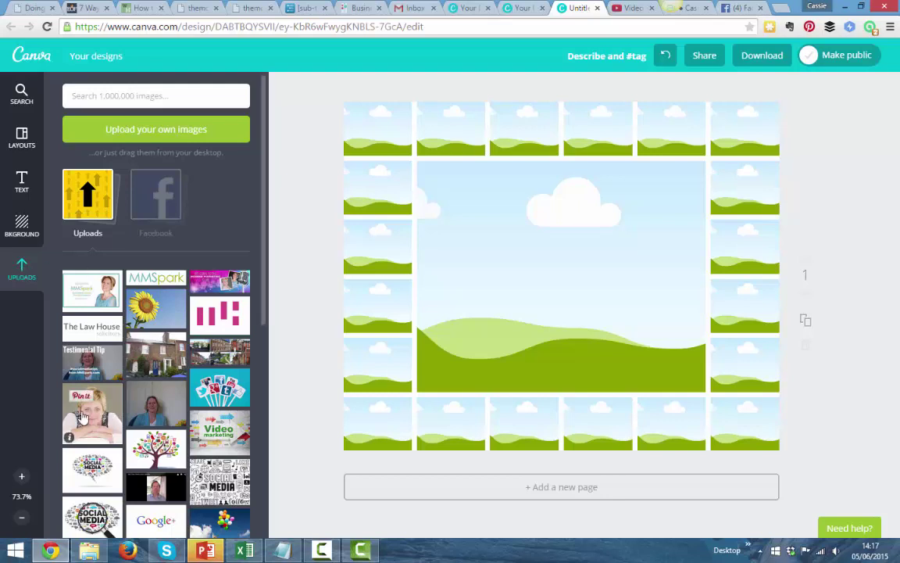
pyautogui.moveTo(92, 412); pyautogui.dragTo(377, 306)
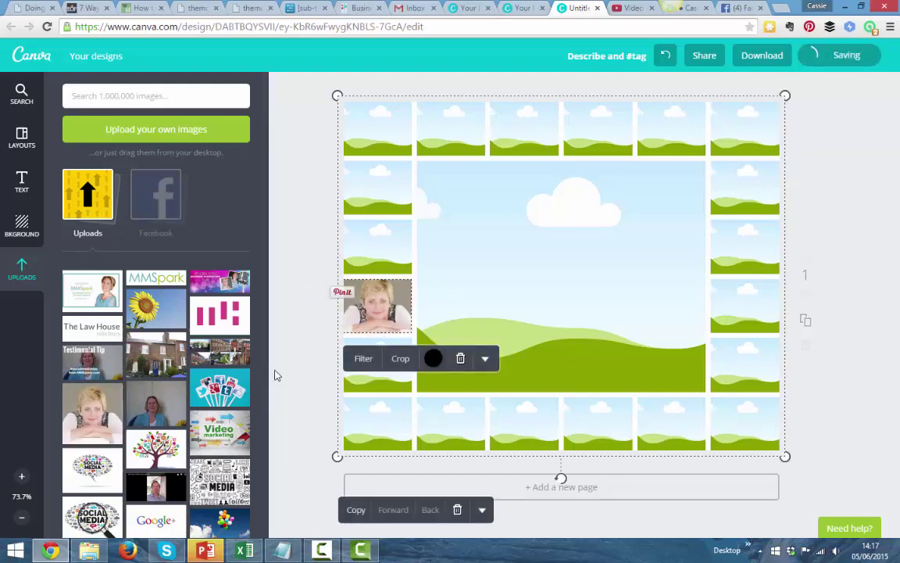
pyautogui.moveTo(371, 245)
pyautogui.mouseDown()
pyautogui.moveTo(367, 222)
pyautogui.moveTo(378, 247)
pyautogui.mouseUp()
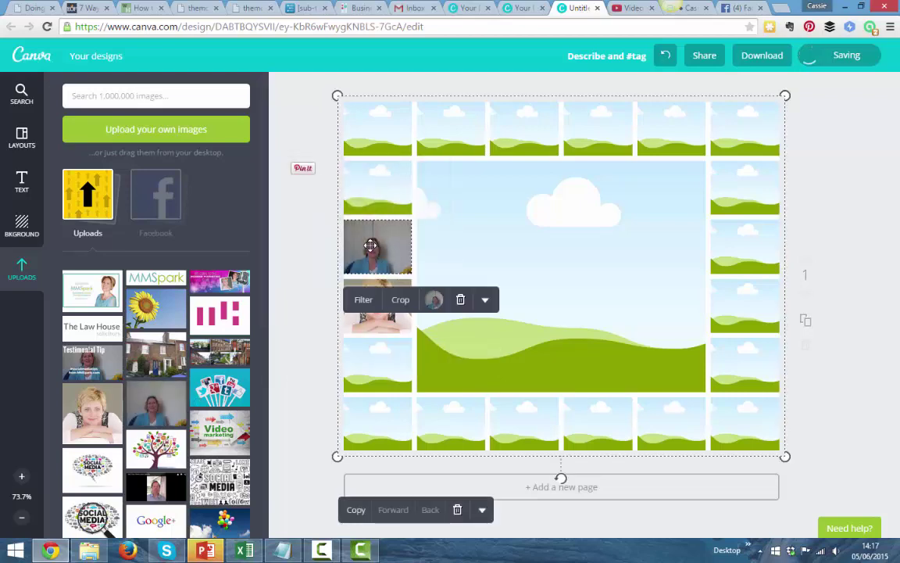
pyautogui.moveTo(92, 291); pyautogui.dragTo(369, 154)
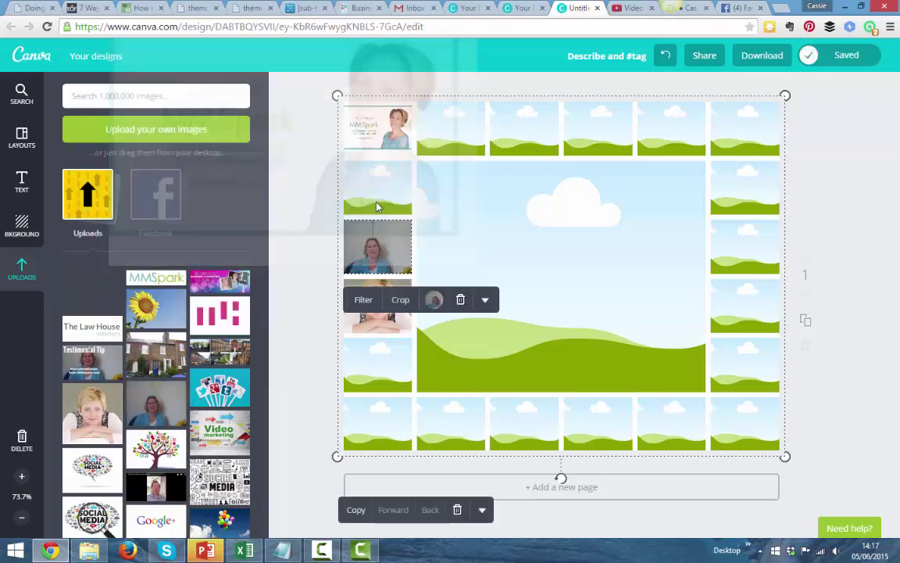
pyautogui.moveTo(377, 207); pyautogui.dragTo(377, 204)
pyautogui.moveTo(156, 307); pyautogui.dragTo(387, 191)
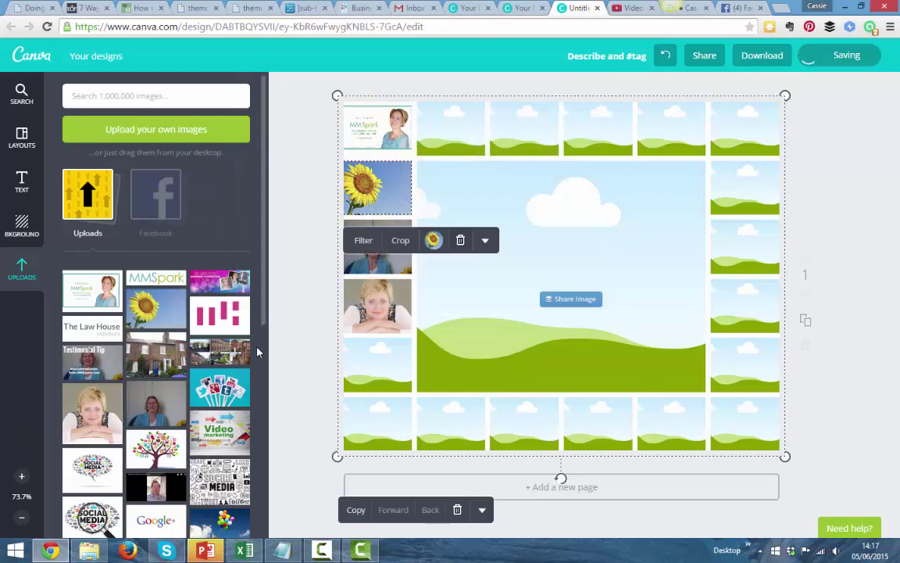
pyautogui.moveTo(262, 313); pyautogui.dragTo(267, 472)
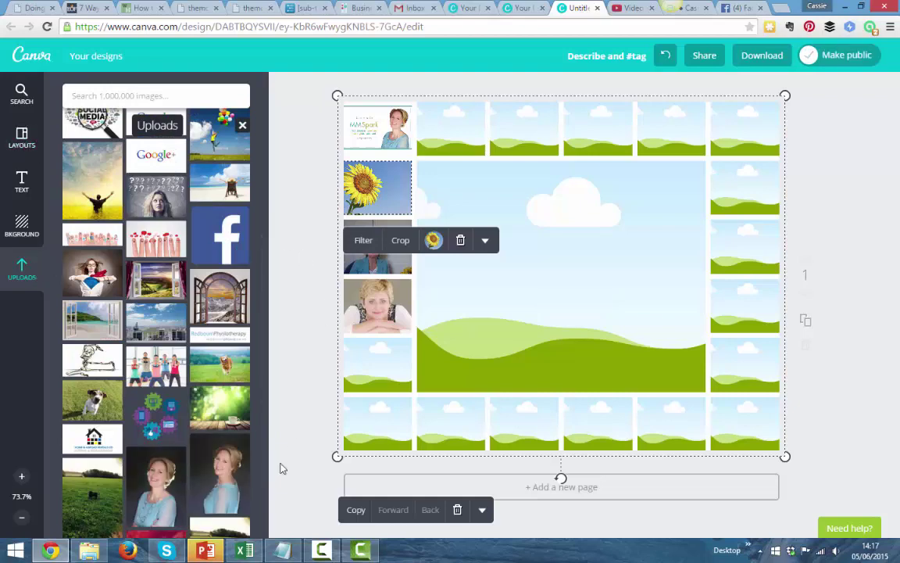
pyautogui.scroll(7, 264, 368)
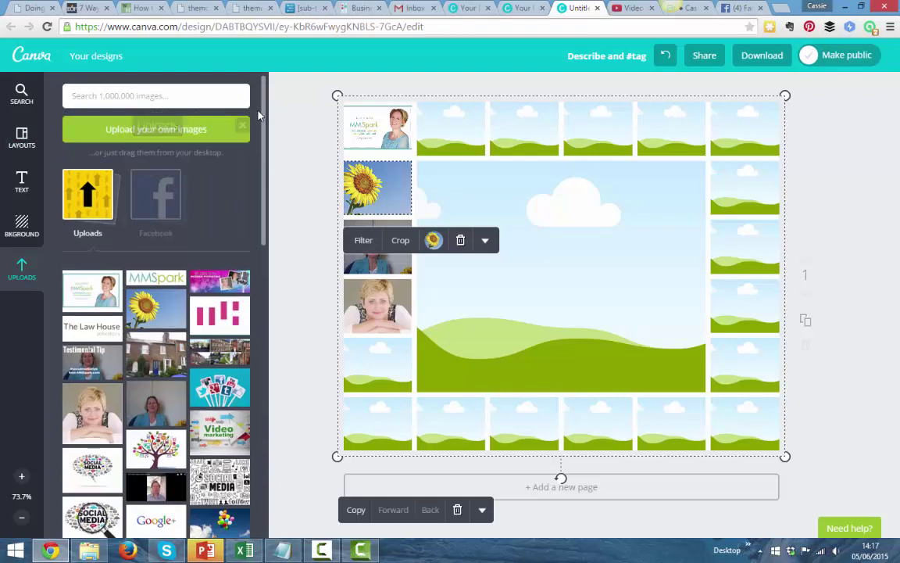
pyautogui.click(145, 129)
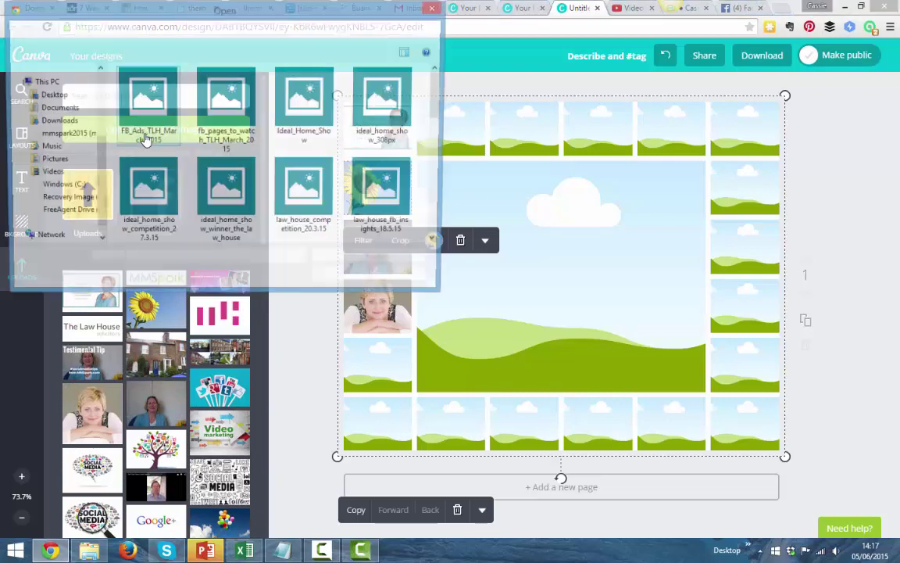
pyautogui.click(407, 281)
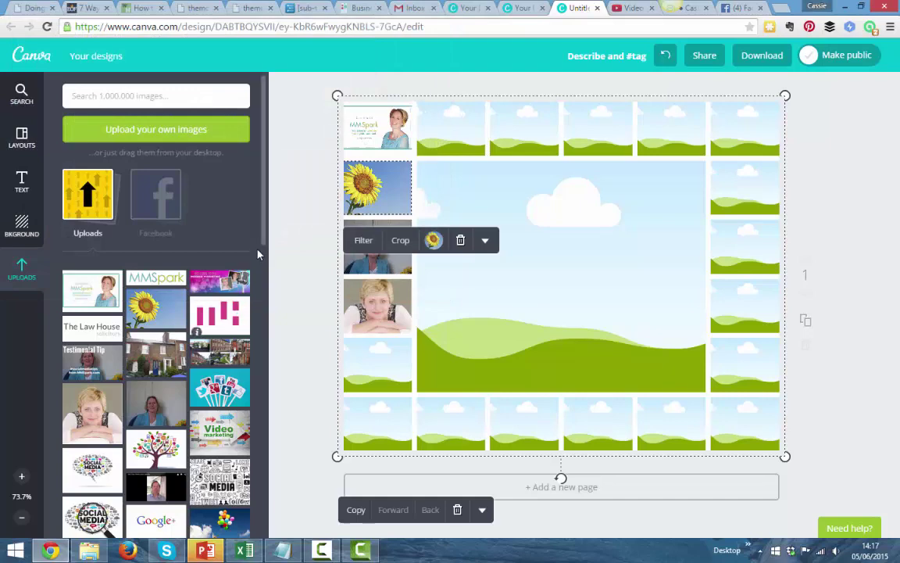
# Place the social-media icons image, shrunk to box size, into the second top box
pyautogui.moveTo(264, 234); pyautogui.dragTo(264, 310)
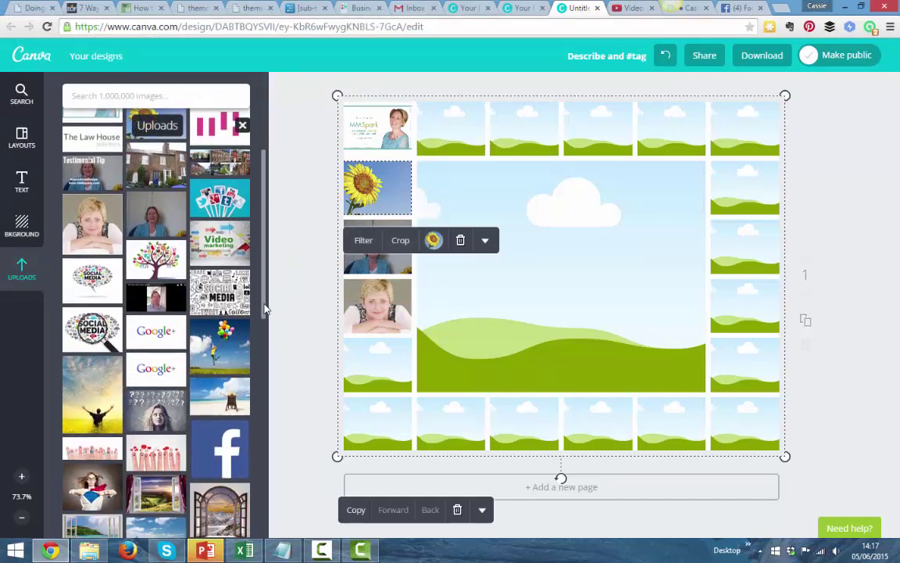
pyautogui.moveTo(219, 197); pyautogui.dragTo(389, 144)
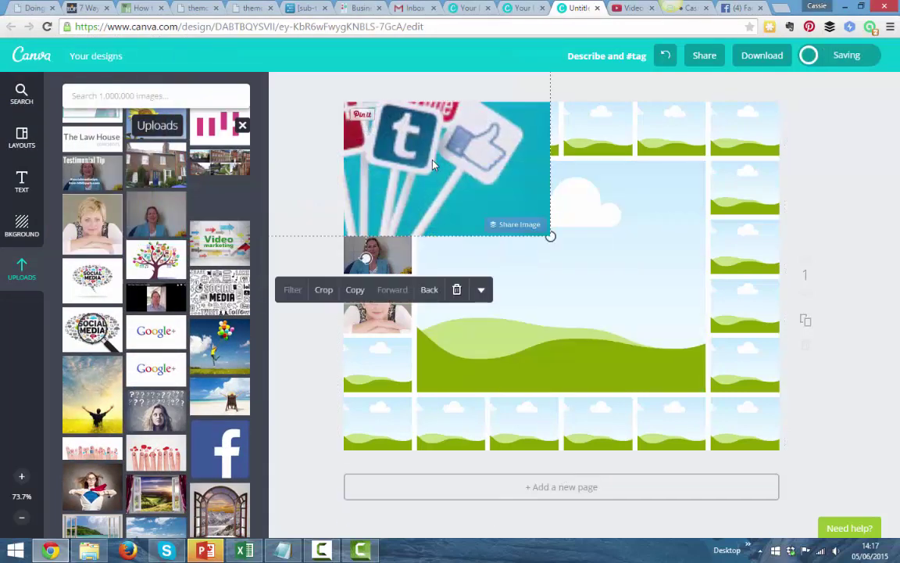
pyautogui.moveTo(551, 238); pyautogui.dragTo(313, 141)
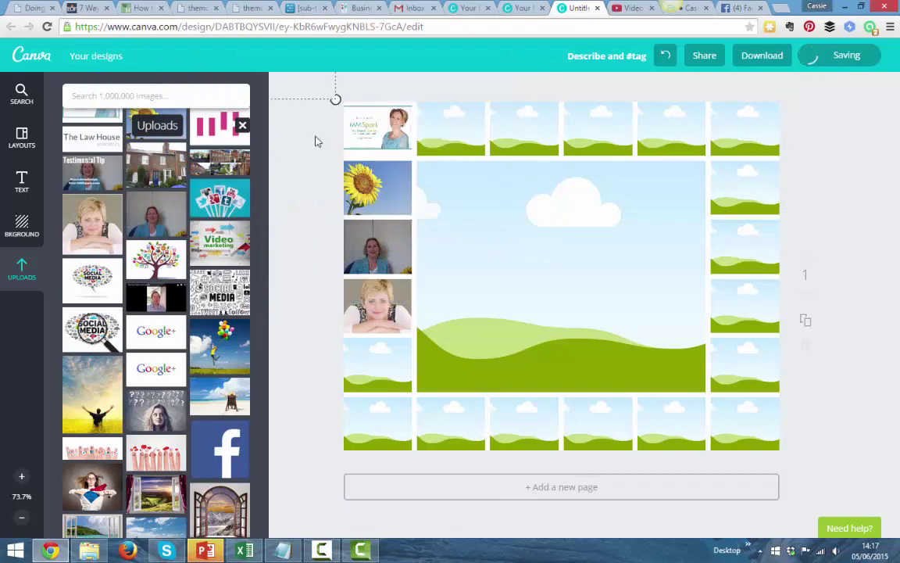
pyautogui.moveTo(440, 119); pyautogui.dragTo(462, 118)
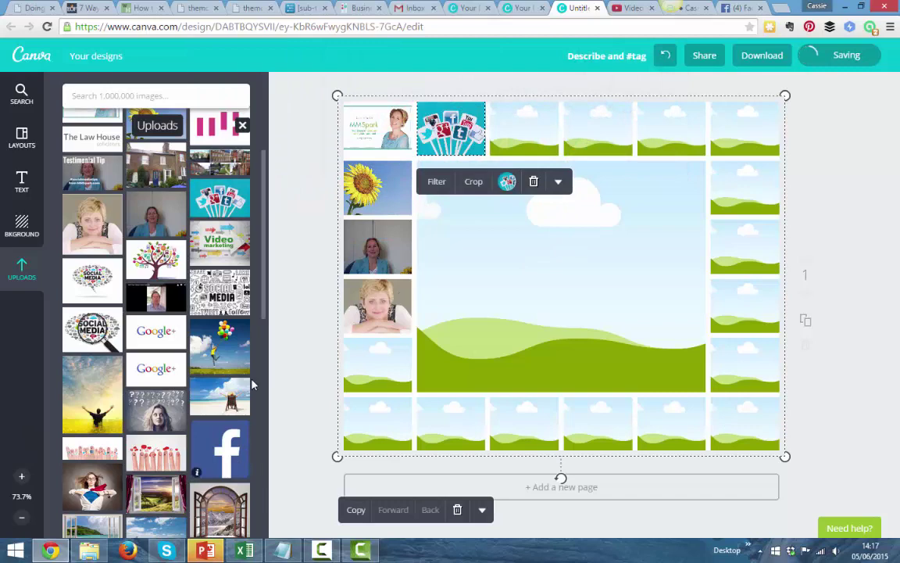
# Fill the fifth left box and first three bottom boxes with four people photos
pyautogui.scroll(-12, 234, 351)
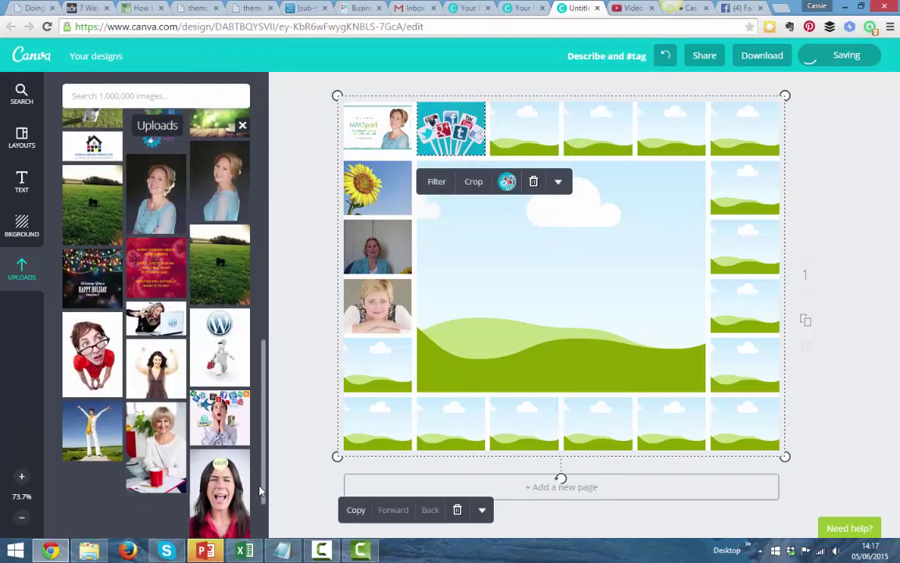
pyautogui.moveTo(92, 356); pyautogui.dragTo(378, 422)
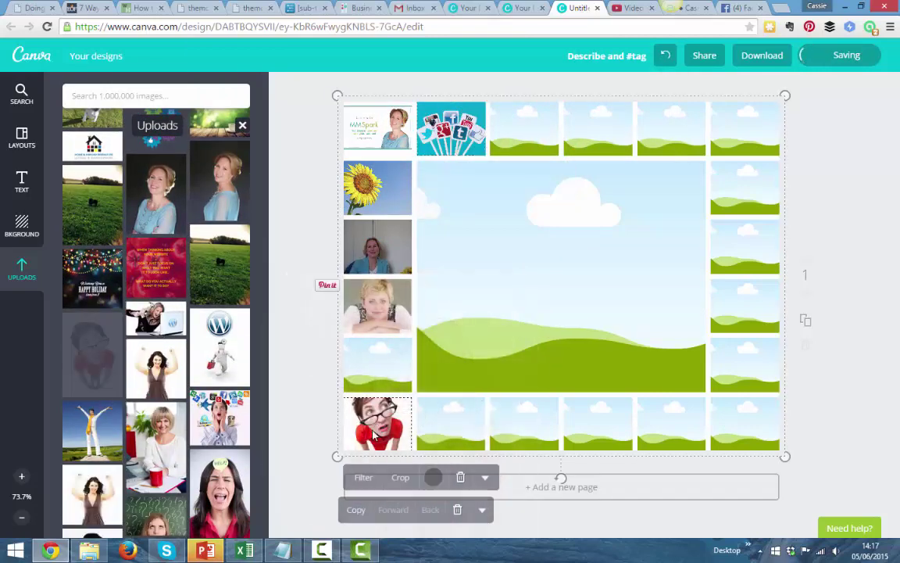
pyautogui.moveTo(250, 430); pyautogui.dragTo(451, 422)
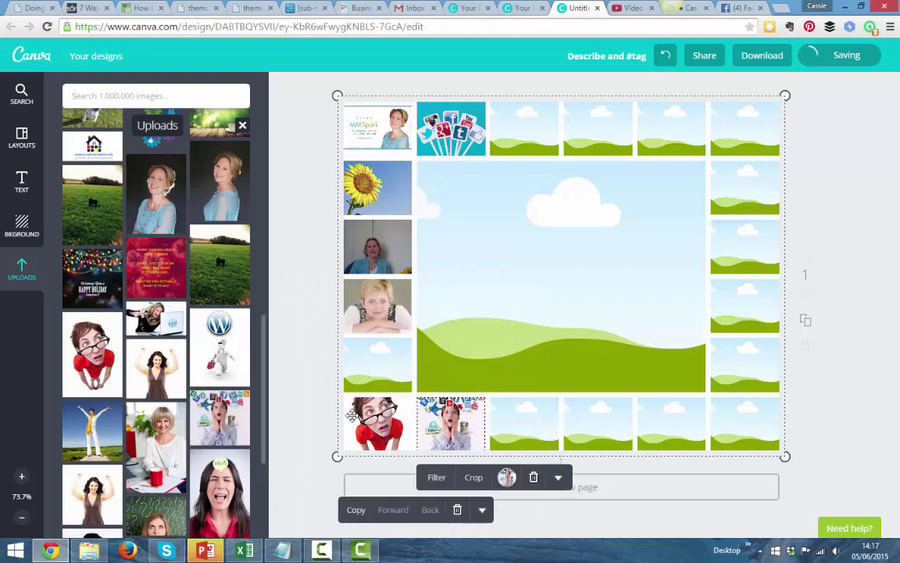
pyautogui.moveTo(92, 406); pyautogui.dragTo(377, 363)
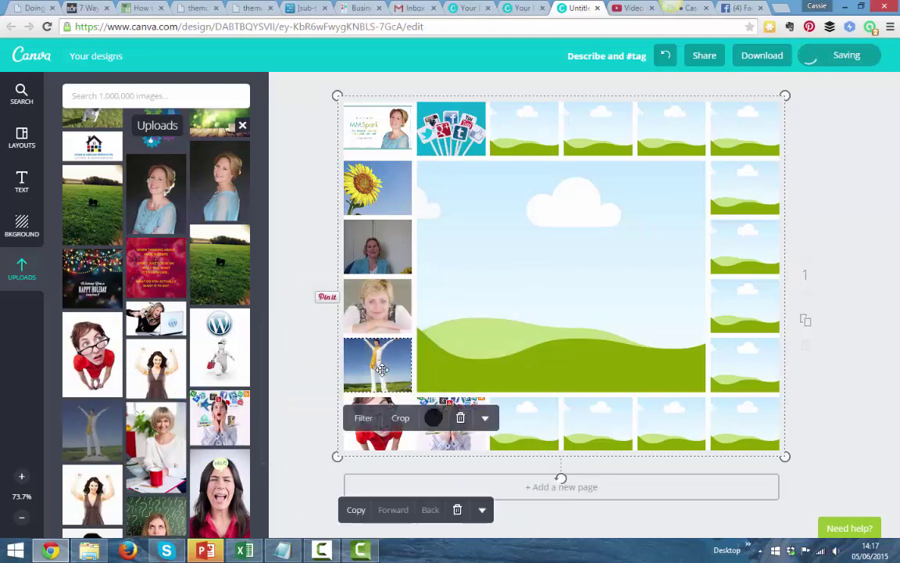
pyautogui.moveTo(72, 498); pyautogui.dragTo(494, 422)
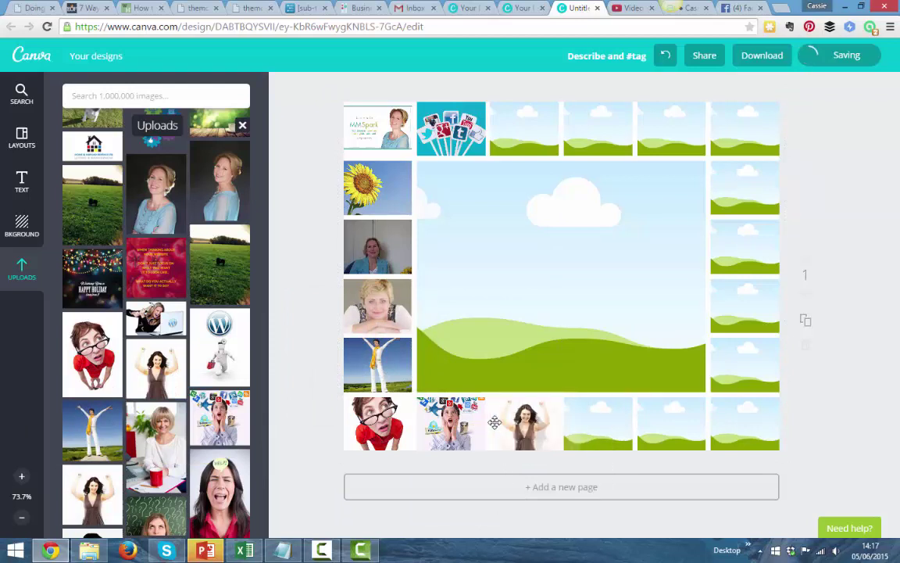
pyautogui.click(495, 422)
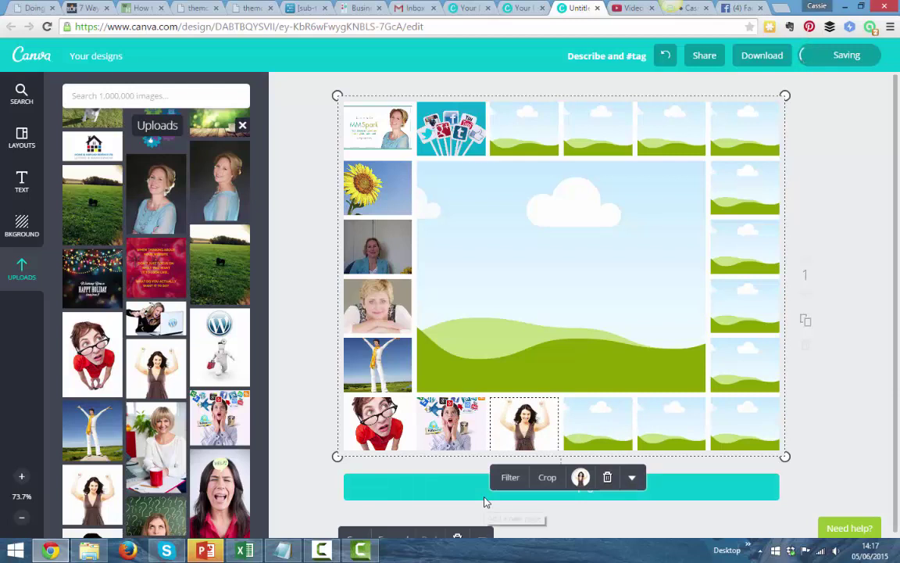
pyautogui.click(523, 306)
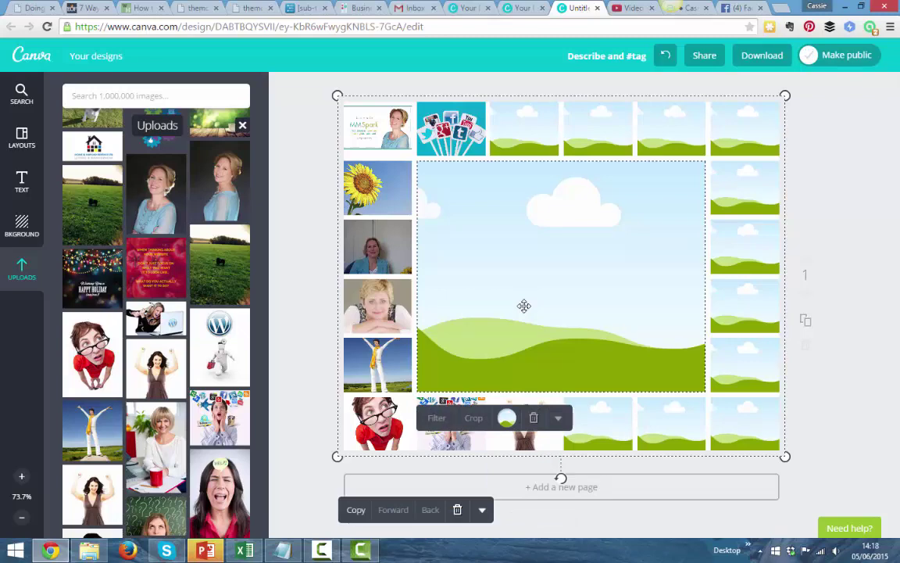
pyautogui.click(107, 266)
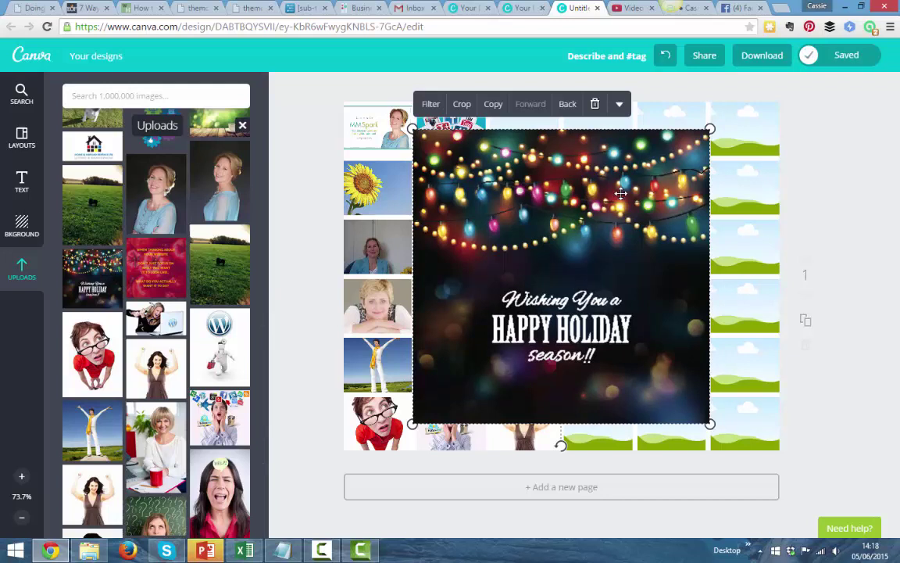
pyautogui.click(595, 105)
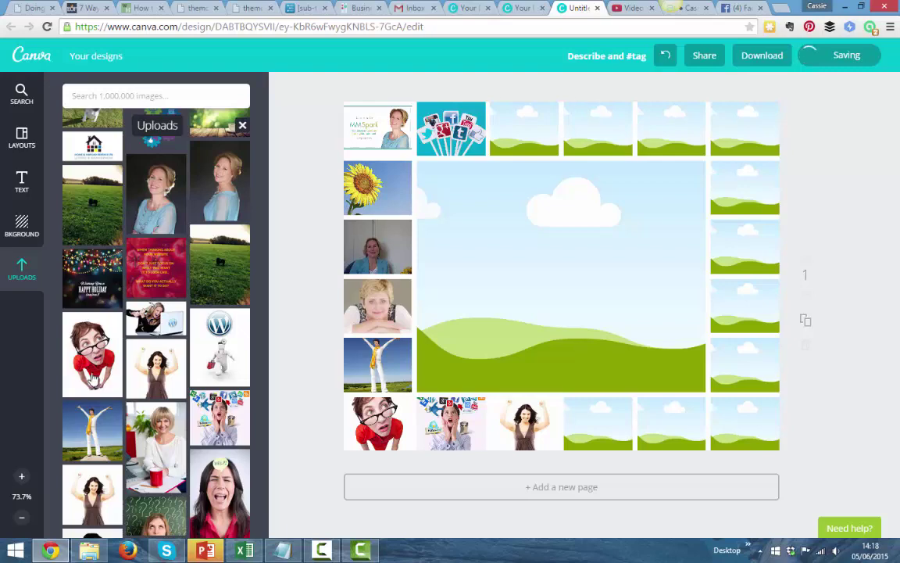
pyautogui.moveTo(263, 331); pyautogui.dragTo(263, 432)
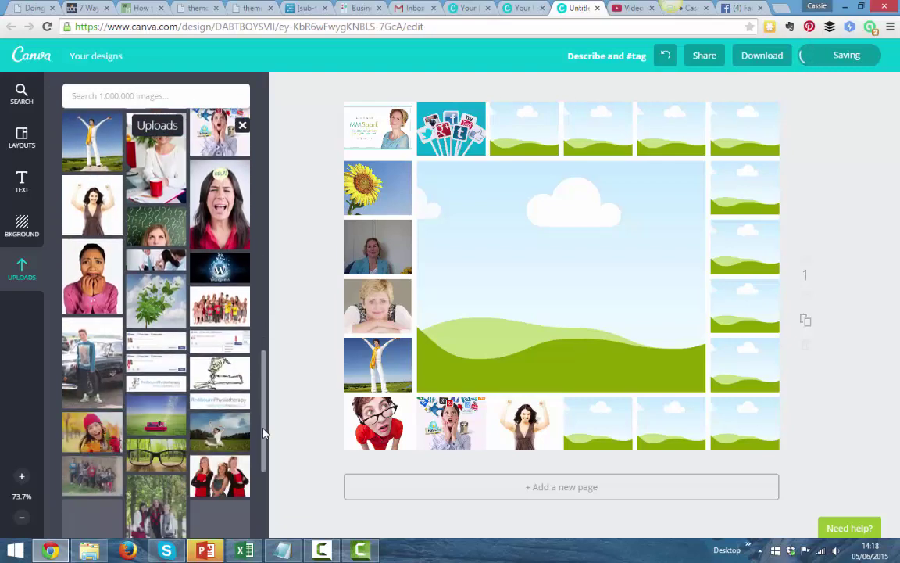